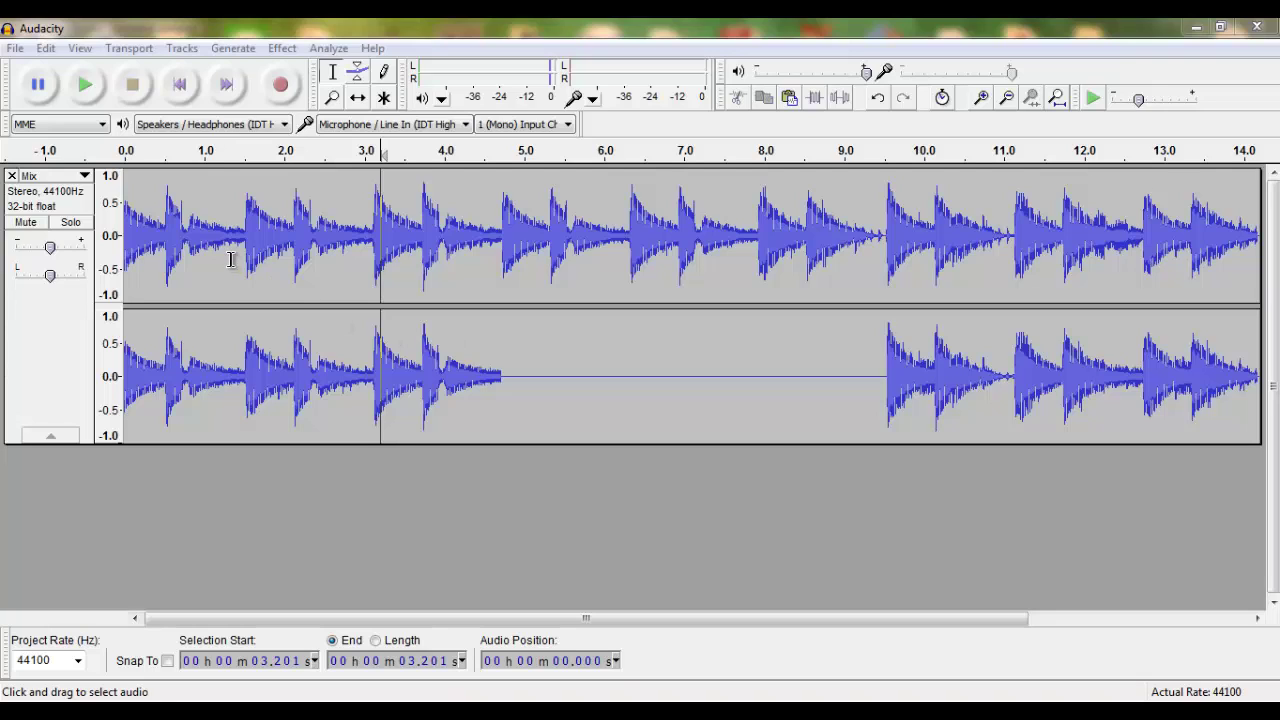
# Play the clip to hear the silent channel, then convert it with Tracks > Stereo Track to Mono
pyautogui.click(177, 243)
pyautogui.press('space')
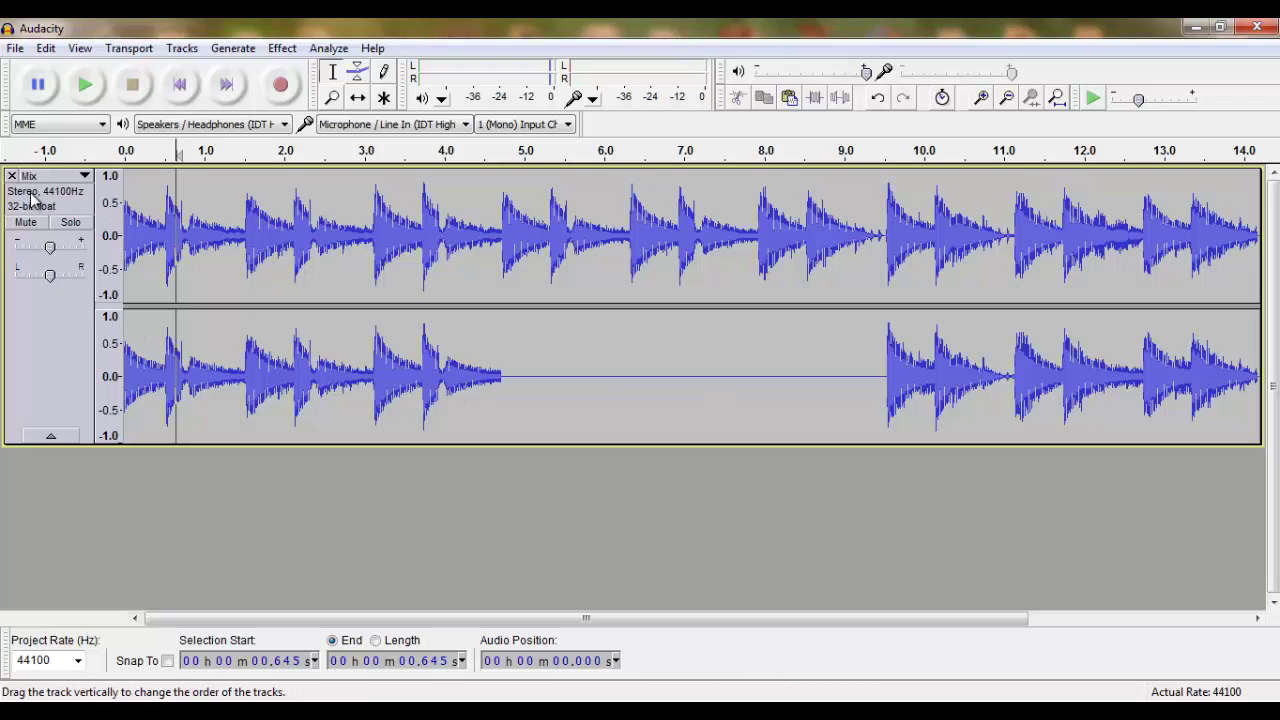
pyautogui.click(182, 50)
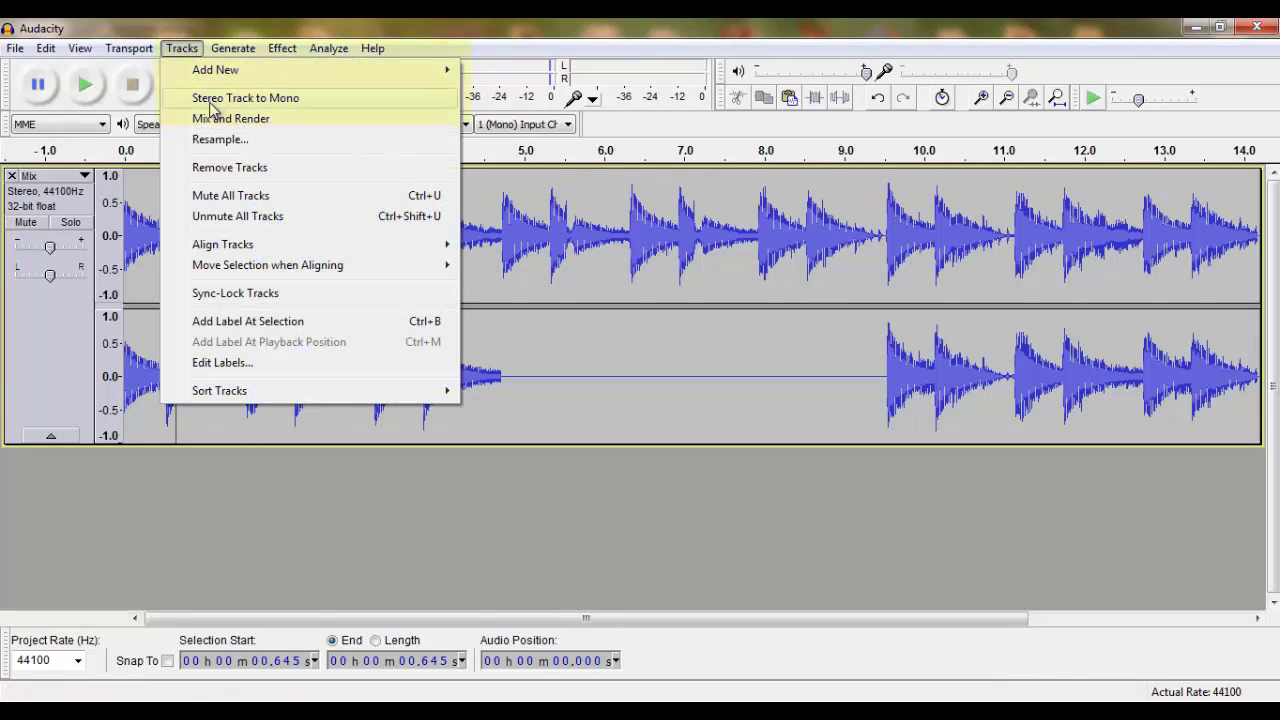
pyautogui.click(281, 100)
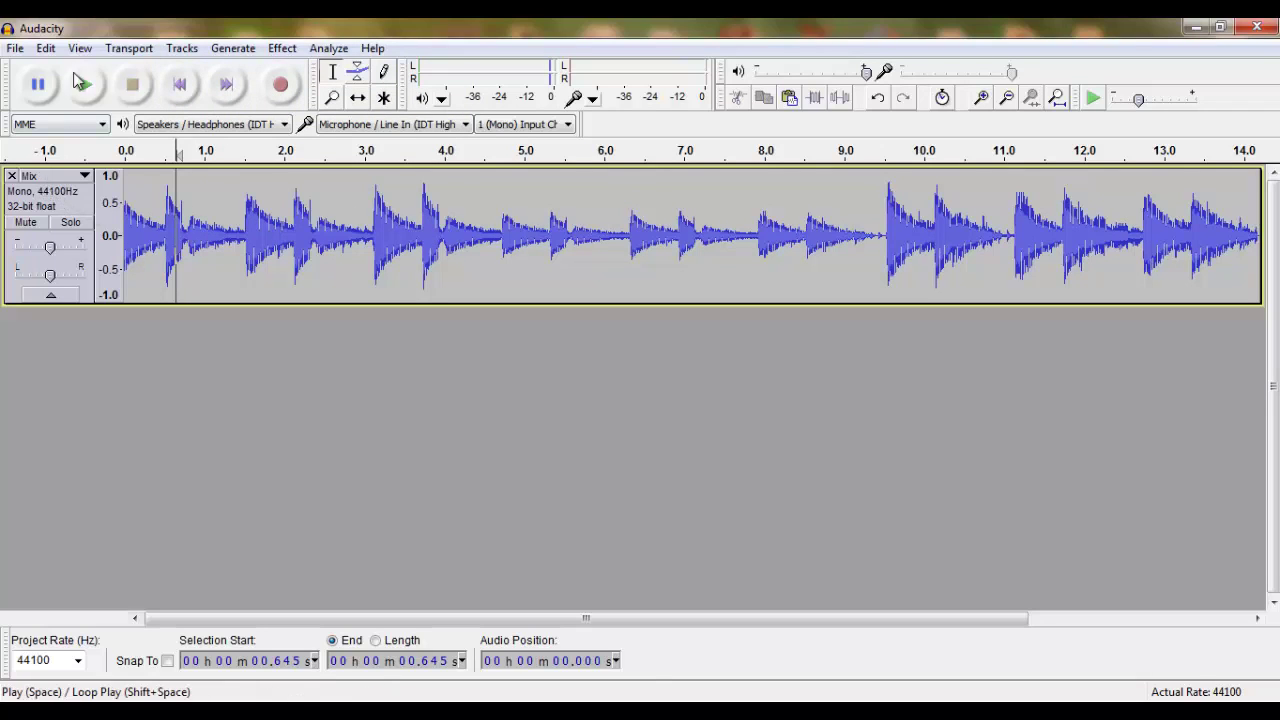
# Add a new empty mono Audio Track below the Mix track via Tracks > Add New
pyautogui.click(183, 48)
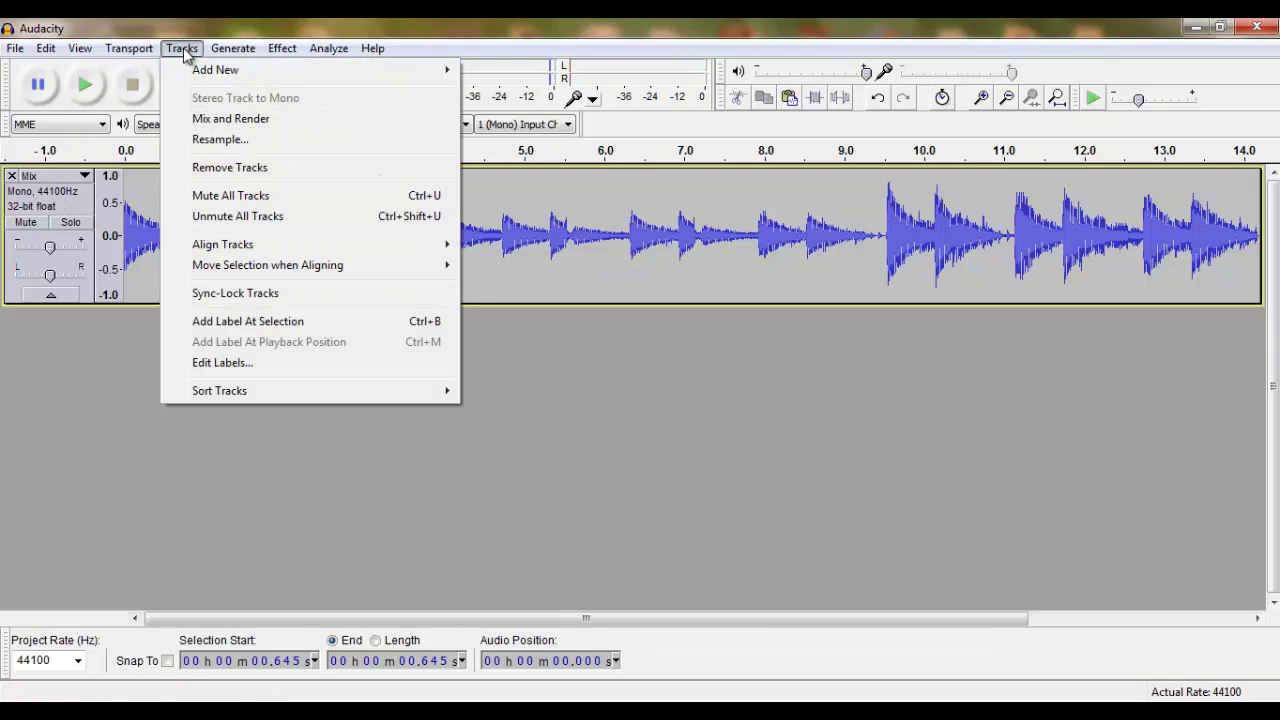
pyautogui.moveTo(238, 78)
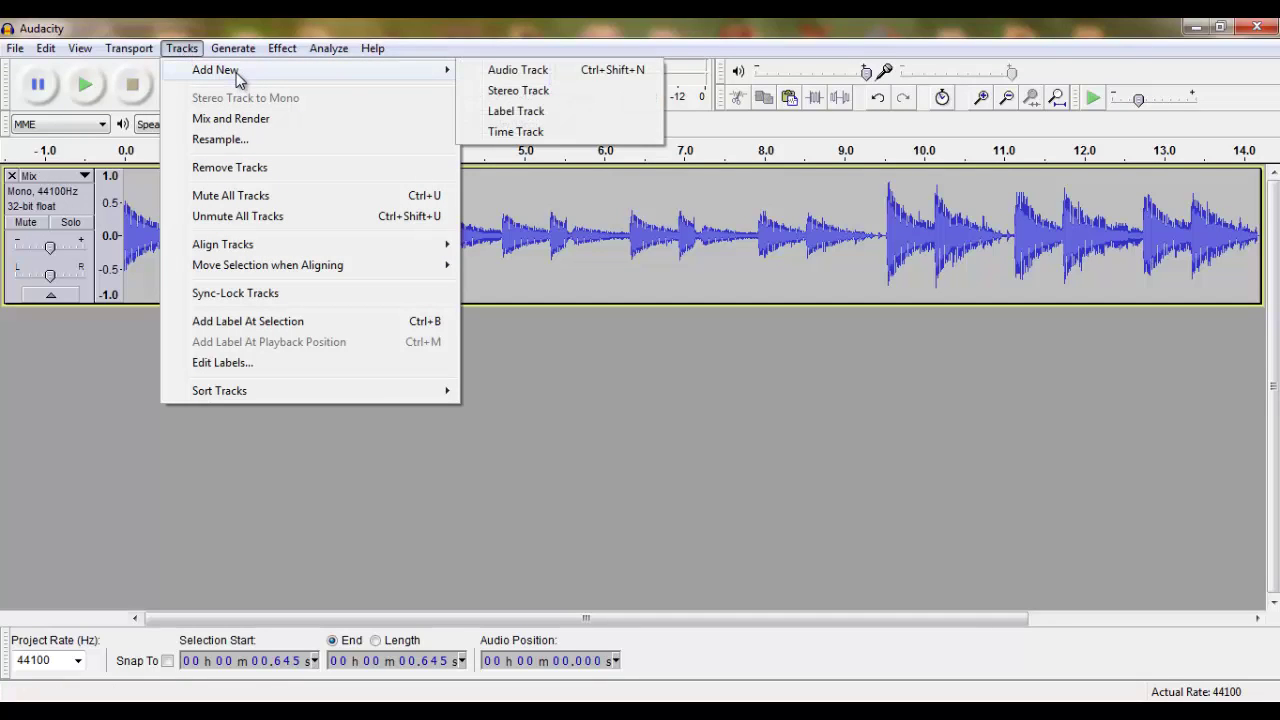
pyautogui.click(524, 74)
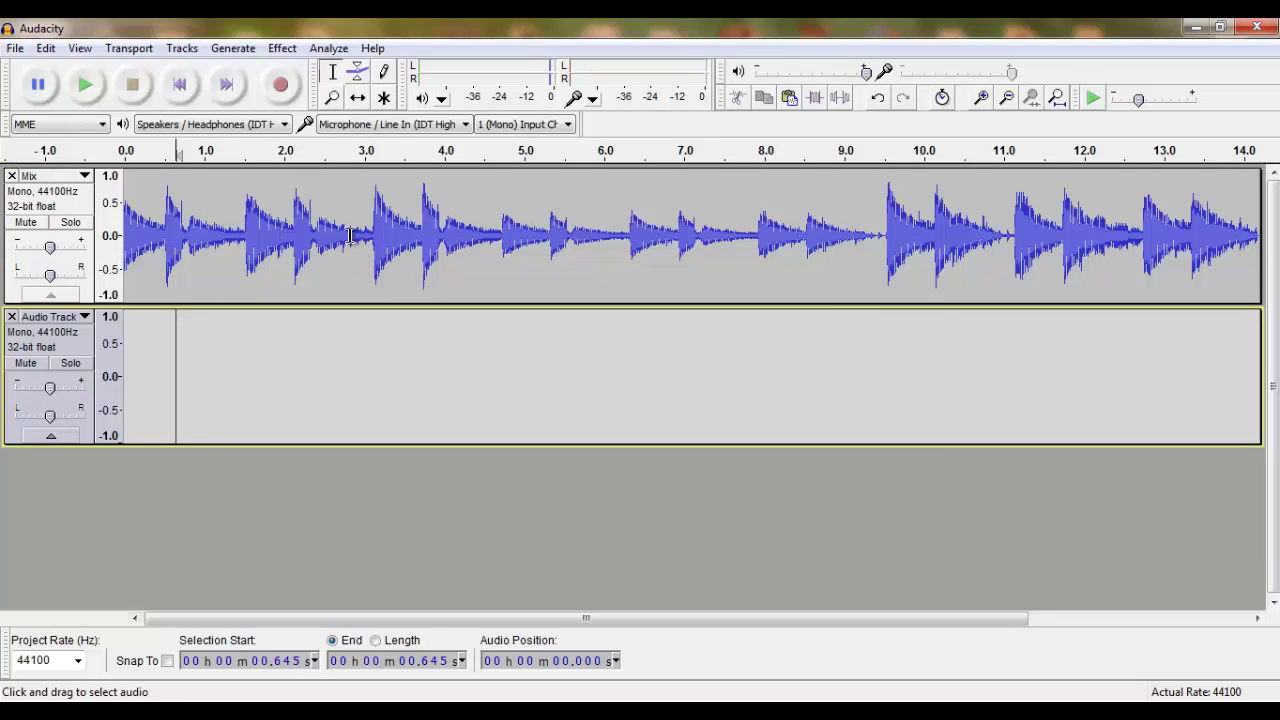
# Copy the whole Mix clip into the empty Audio Track, then play both tracks to compare
pyautogui.doubleClick(297, 250)
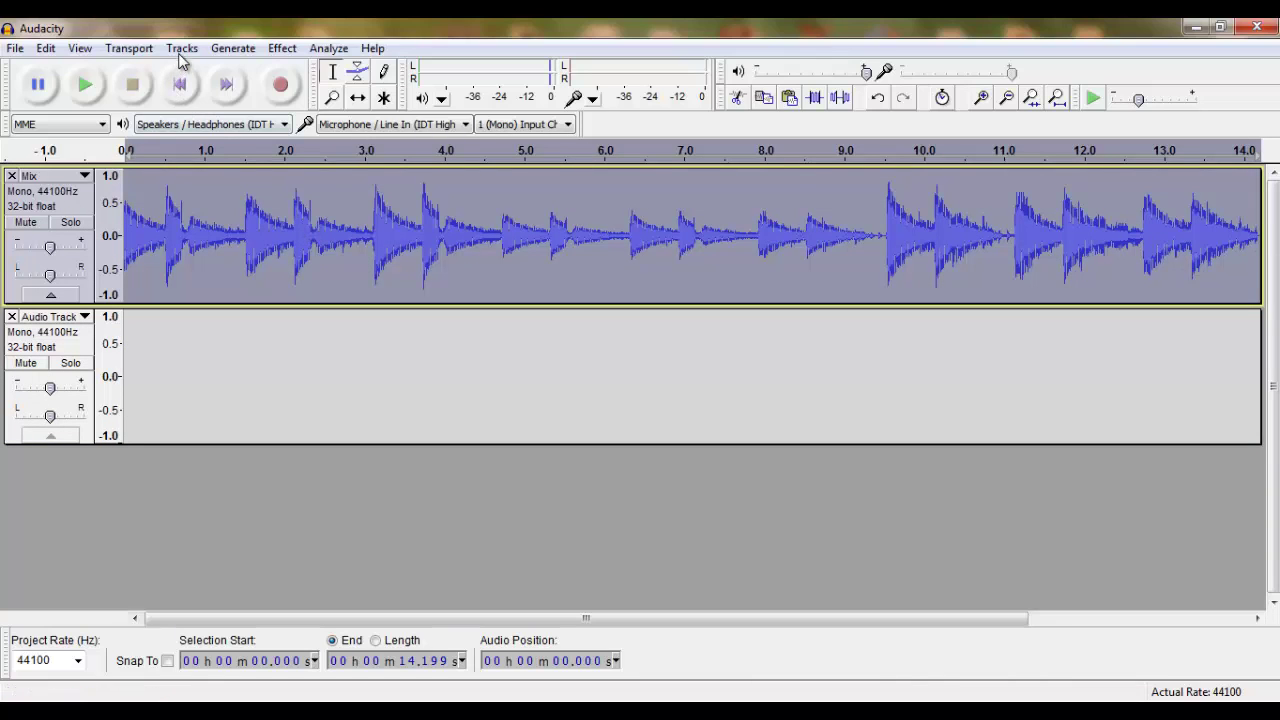
pyautogui.click(47, 50)
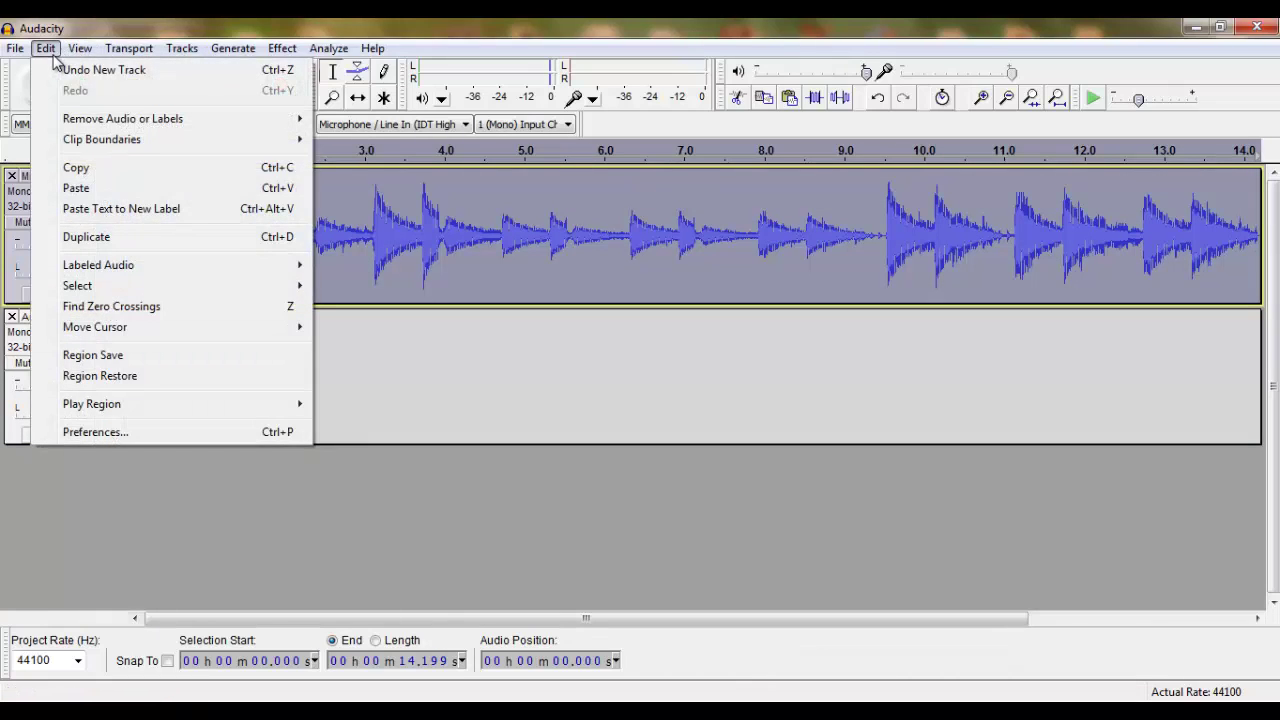
pyautogui.click(105, 167)
pyautogui.click(421, 381)
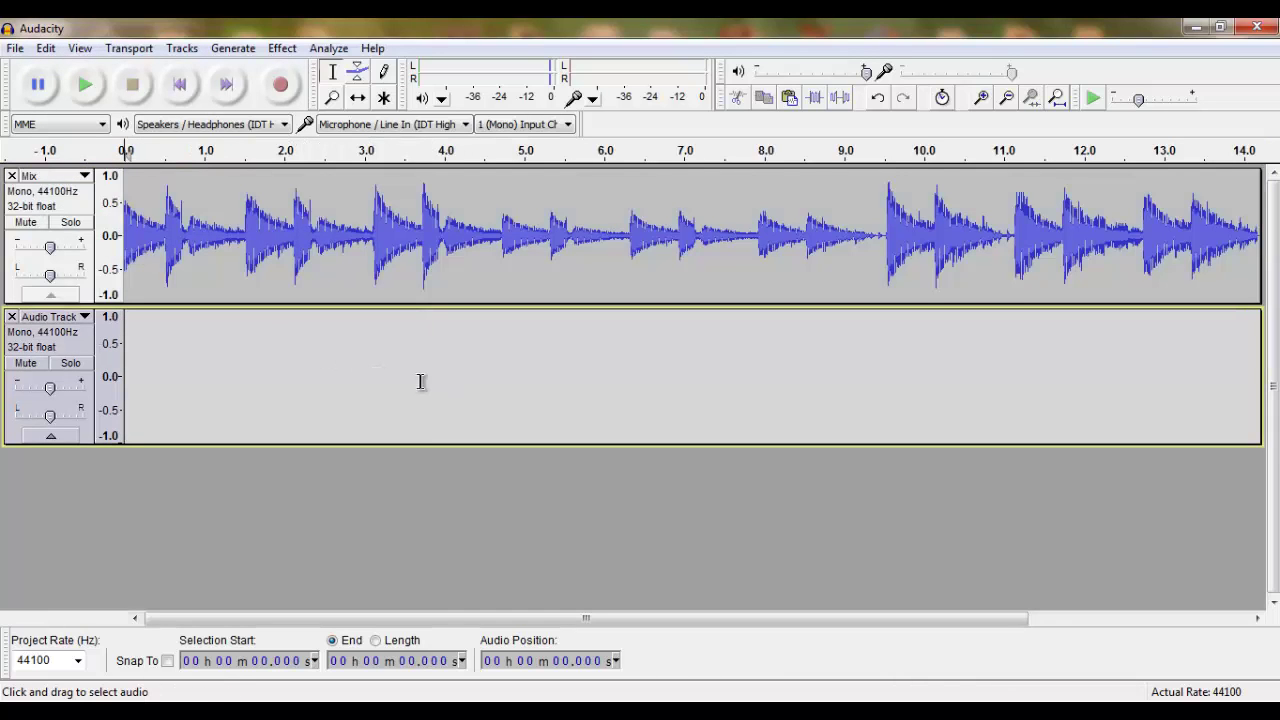
pyautogui.click(47, 50)
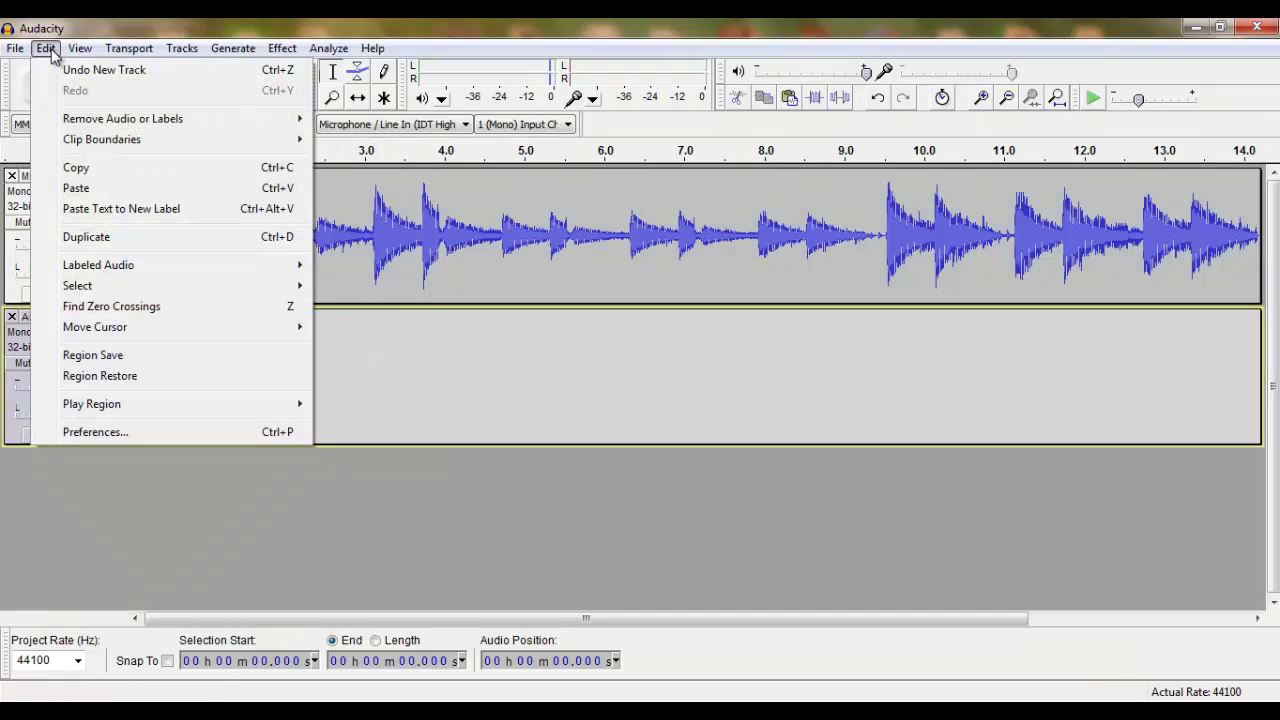
pyautogui.click(137, 188)
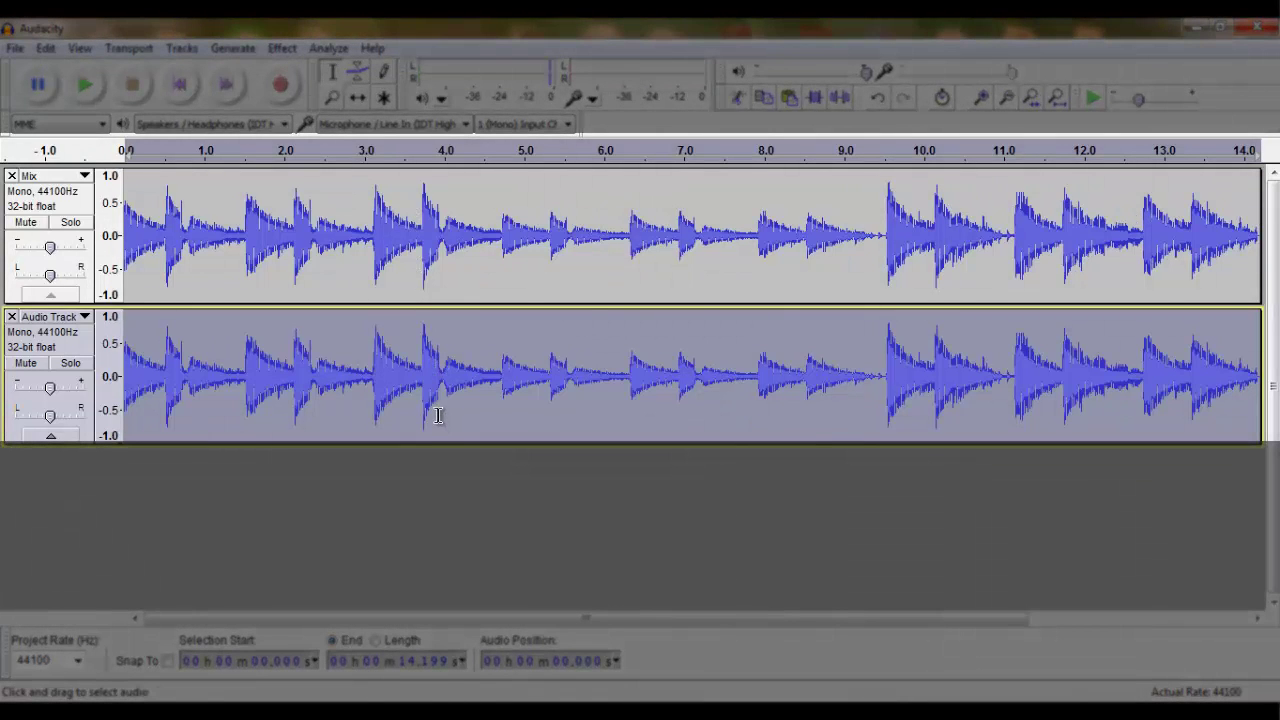
pyautogui.press('space')
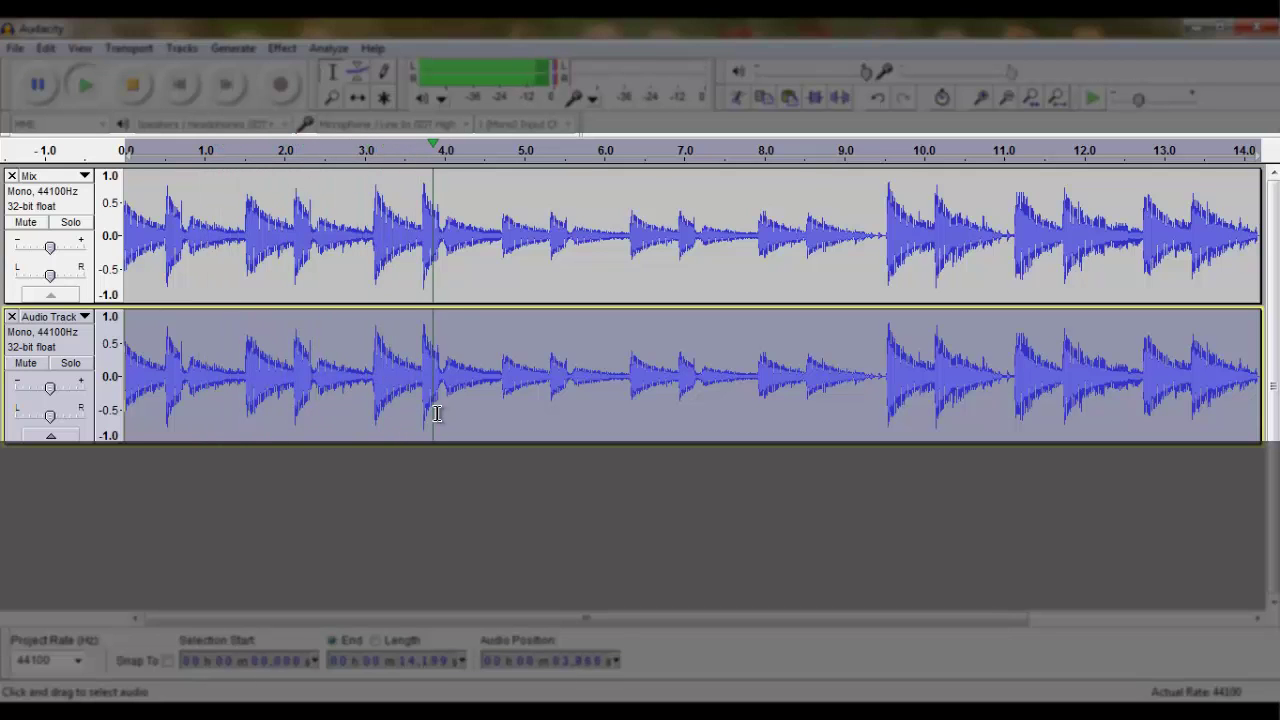
pyautogui.press('space')
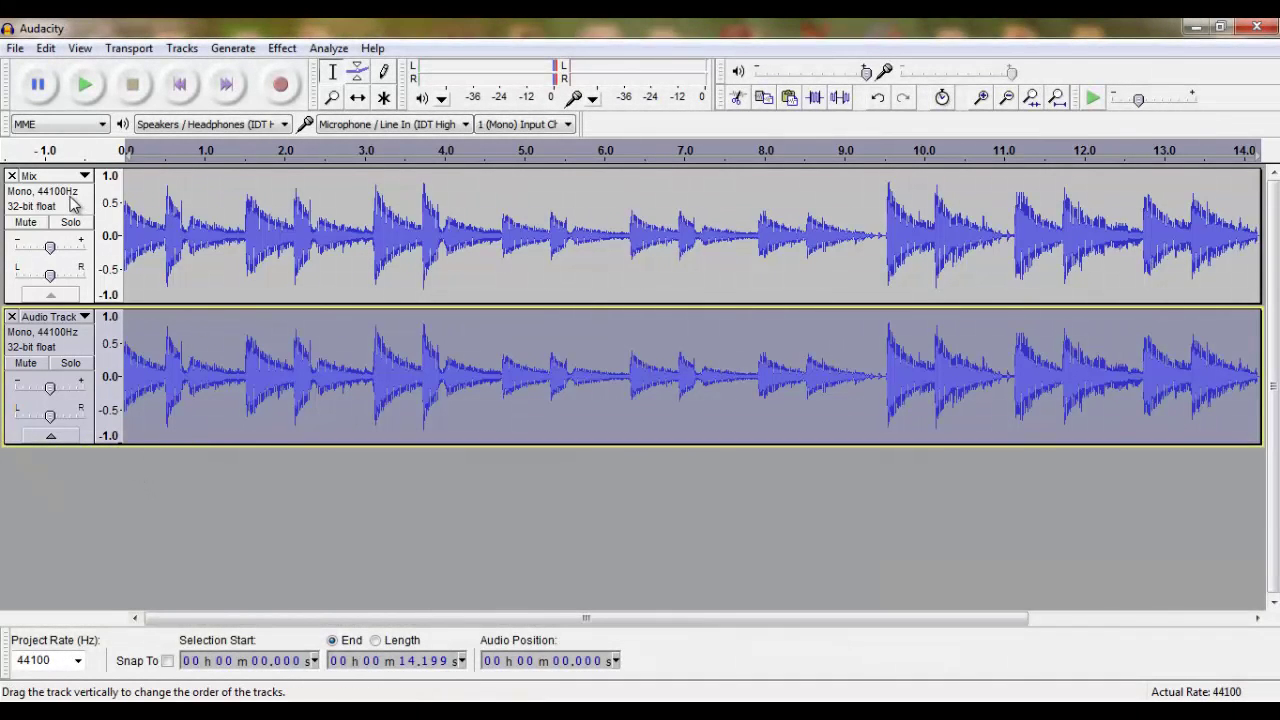
# Set the Mix track to Left Channel and the Audio Track to Right Channel
pyautogui.doubleClick(218, 228)
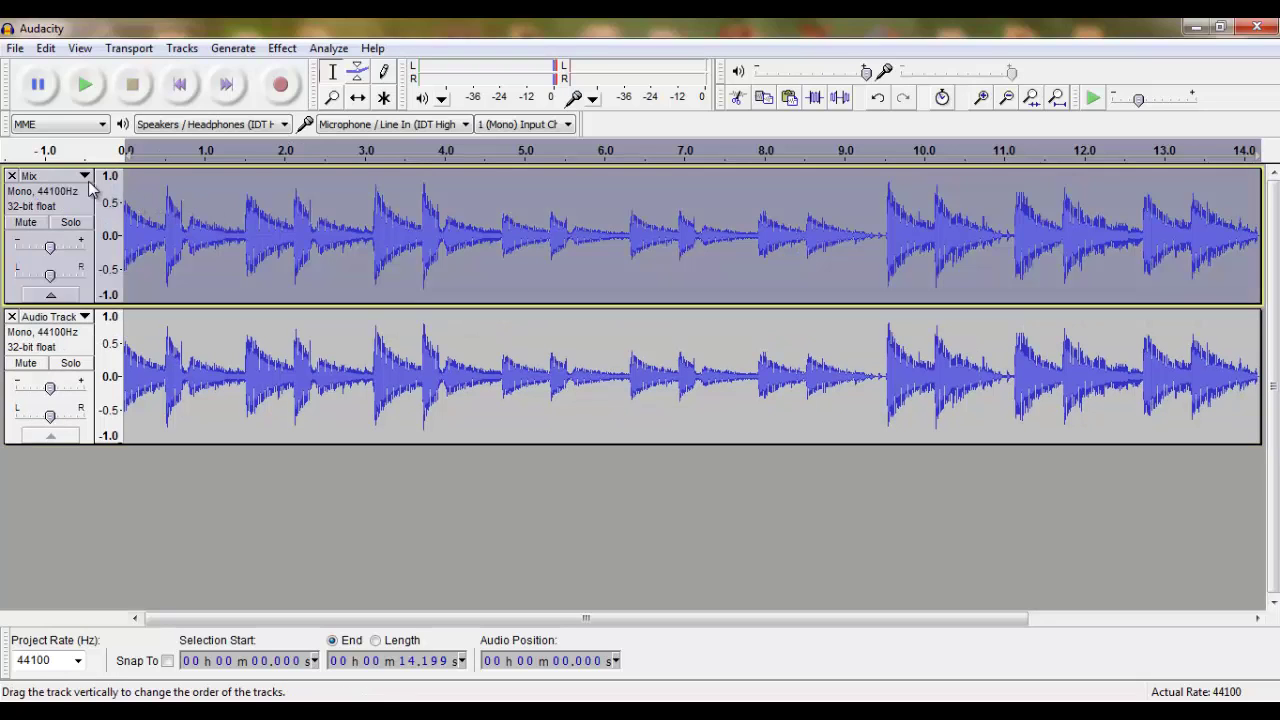
pyautogui.doubleClick(305, 378)
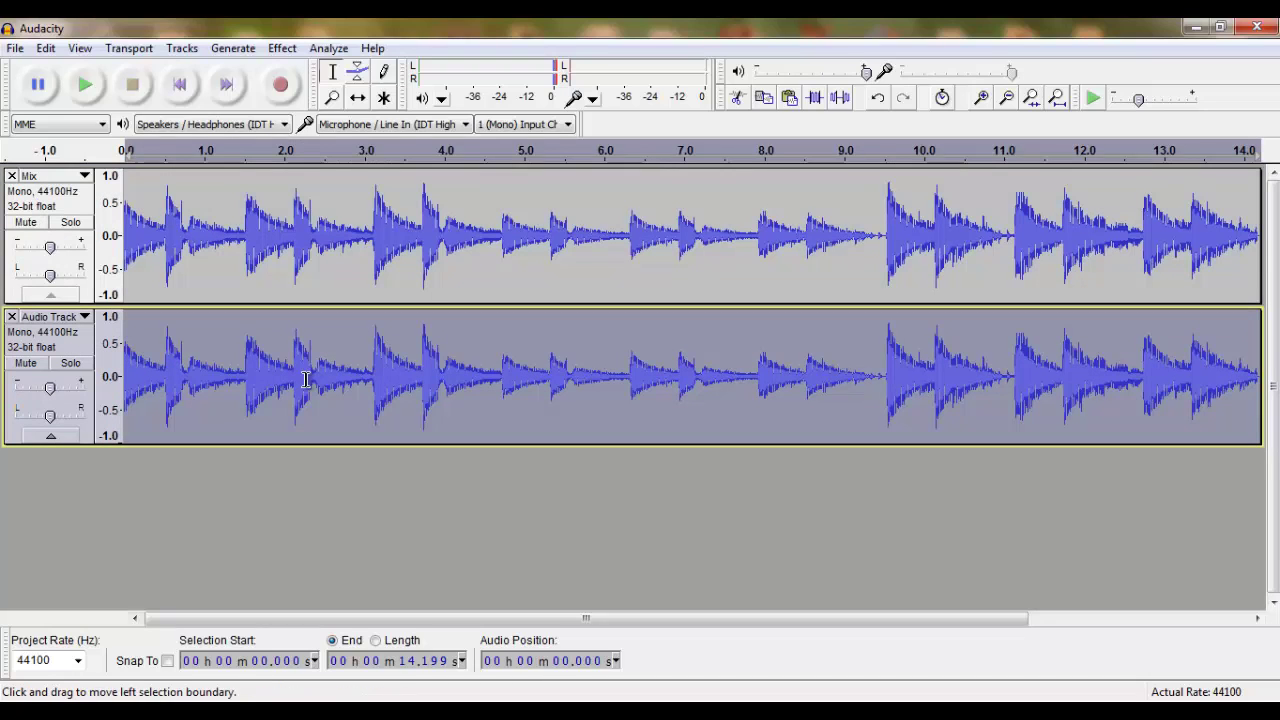
pyautogui.click(86, 177)
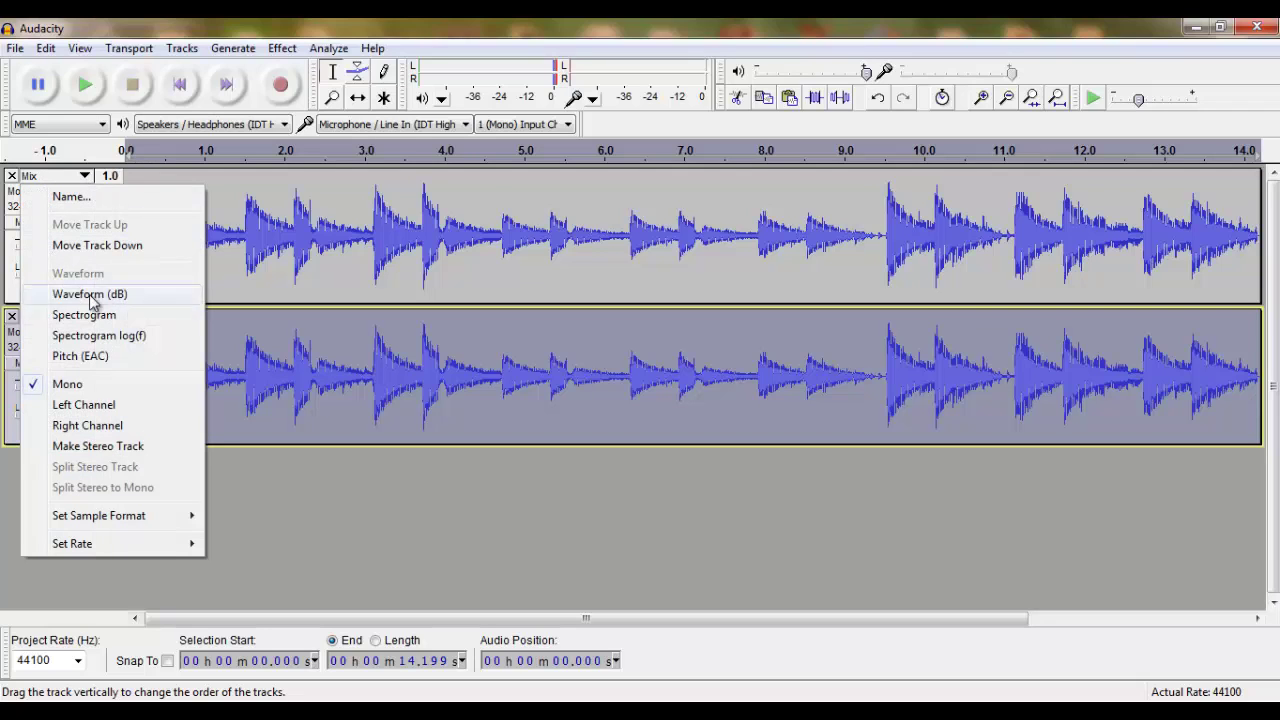
pyautogui.click(101, 405)
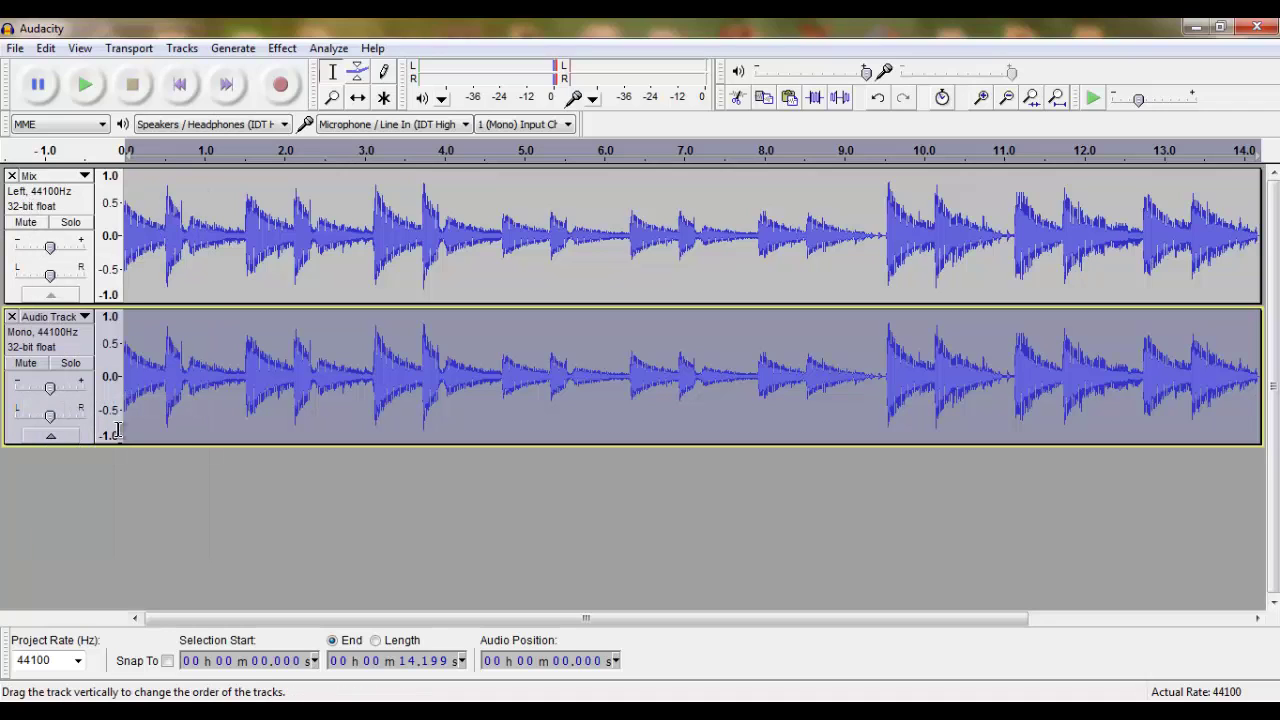
pyautogui.click(84, 317)
pyautogui.click(98, 566)
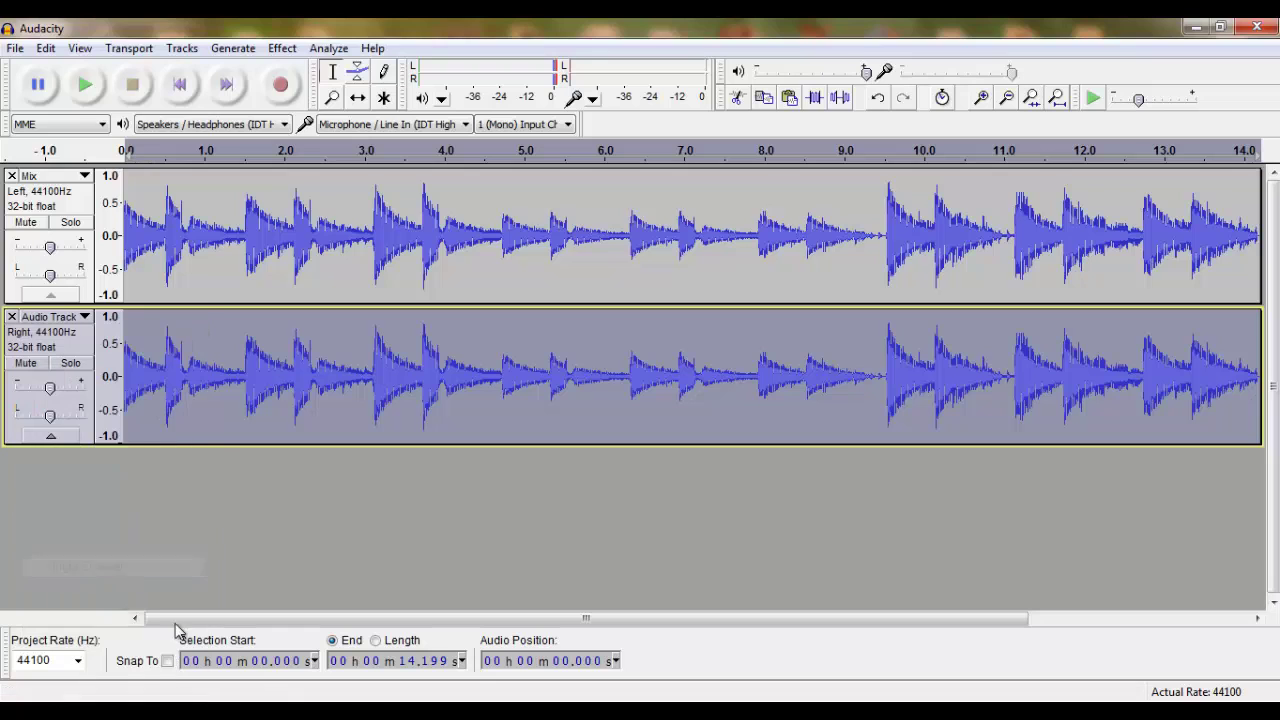
# Play from 2.486 s to hear the left and right channels together
pyautogui.click(323, 385)
pyautogui.press('space')
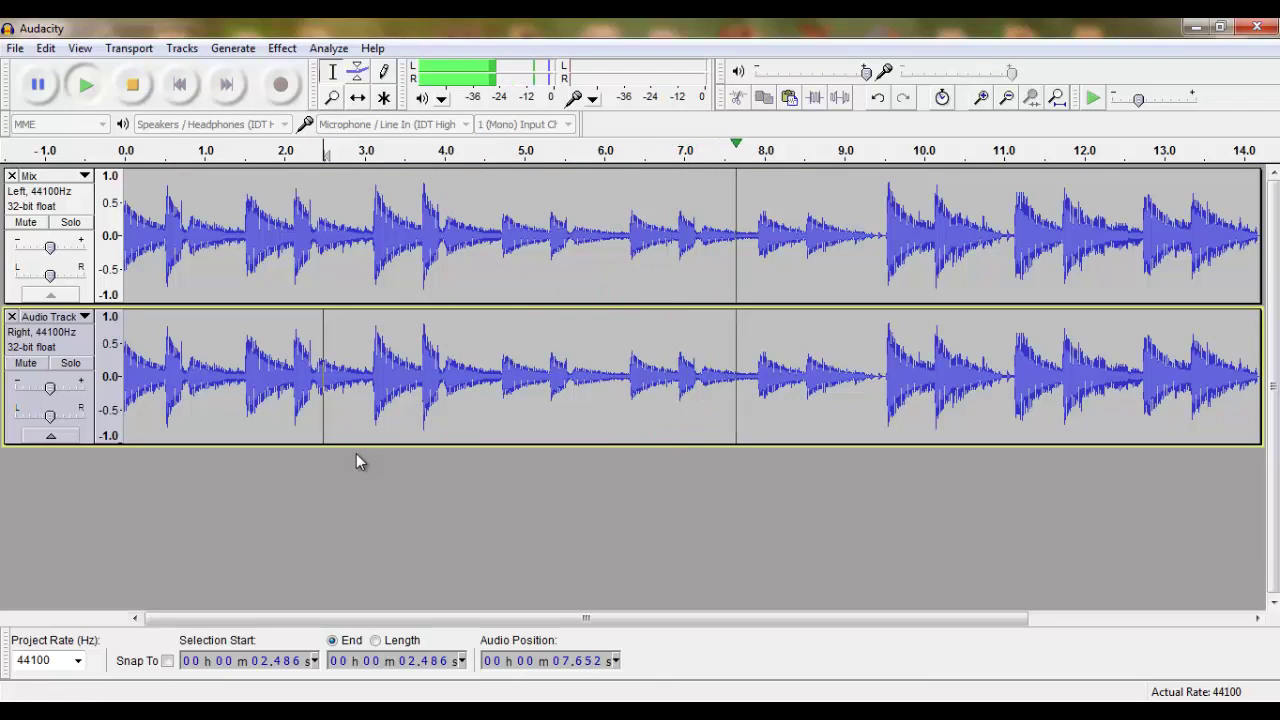
pyautogui.press('space')
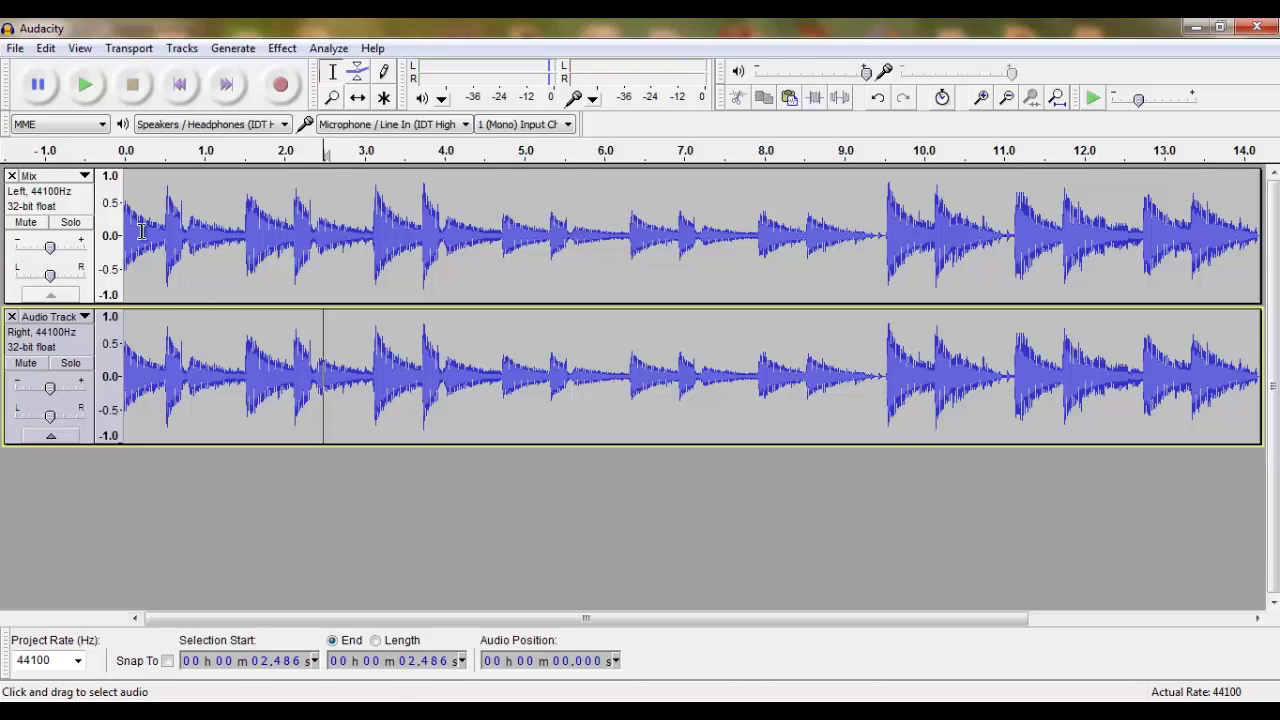
# Select the Mix panel and shift-select the Audio Track panel so both tracks are selected
pyautogui.click(52, 177)
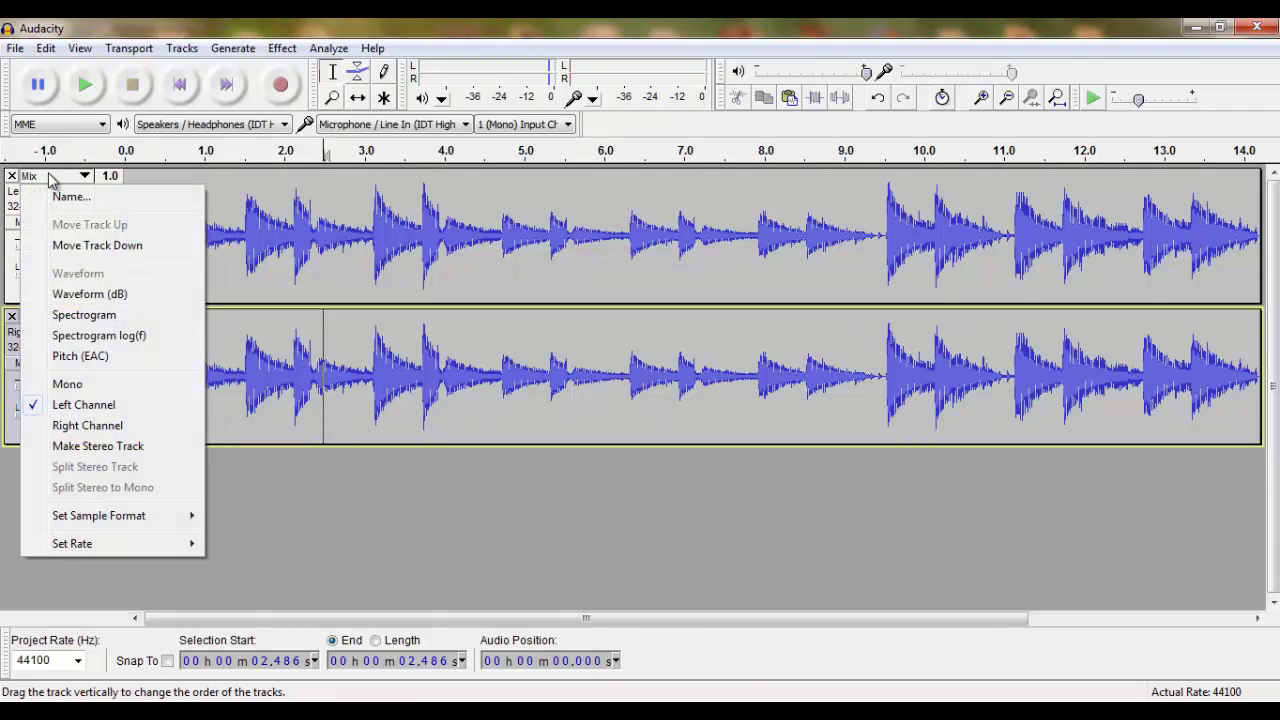
pyautogui.click(363, 205)
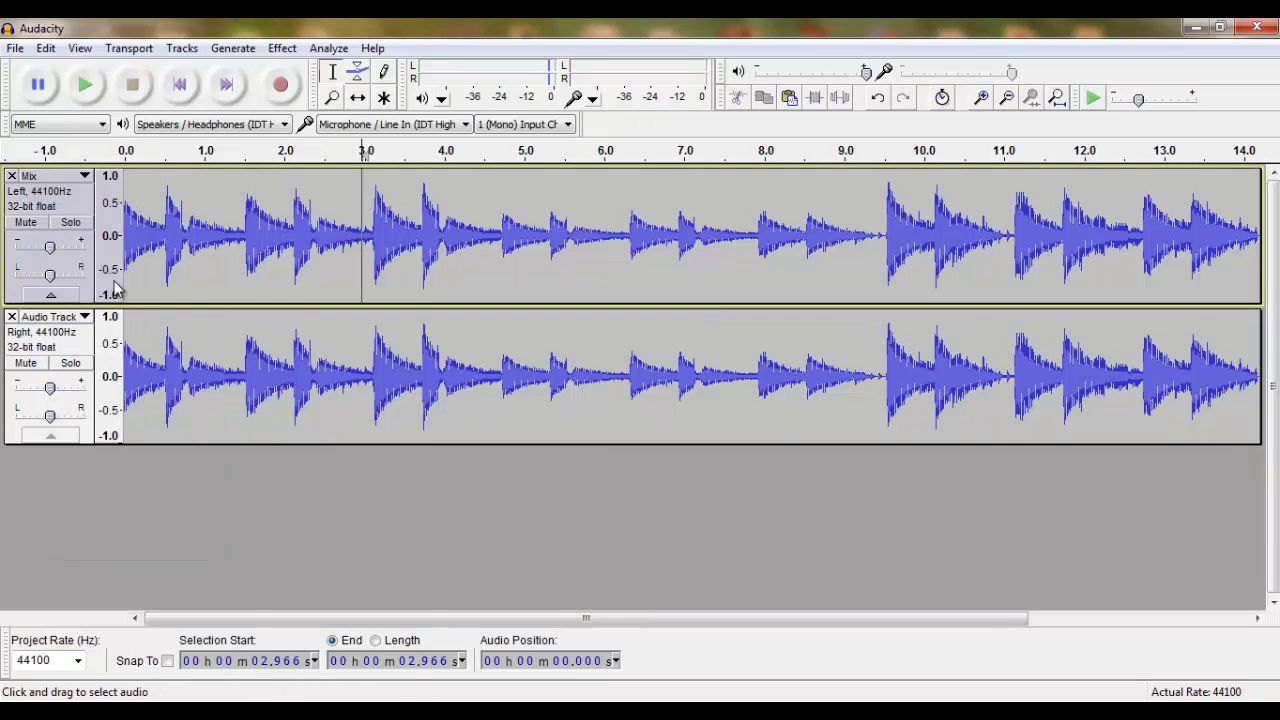
pyautogui.click(57, 205)
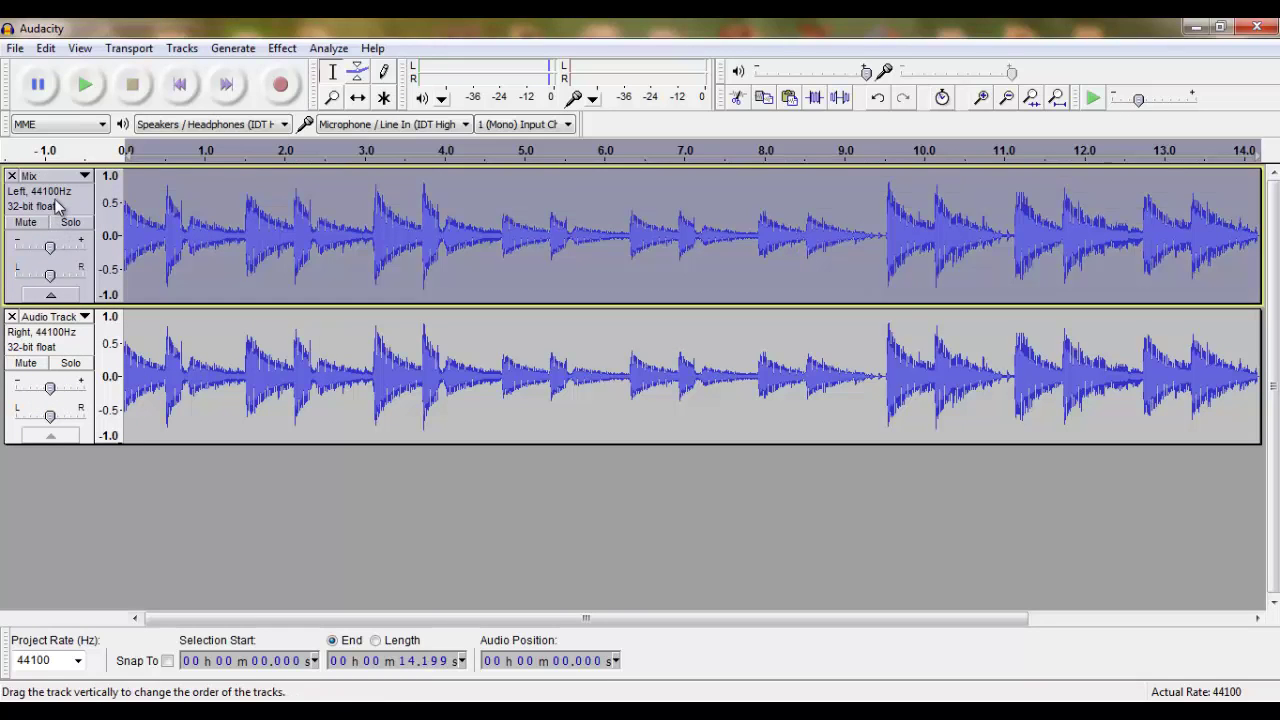
pyautogui.keyDown('shift'); pyautogui.click(60, 343); pyautogui.keyUp('shift')
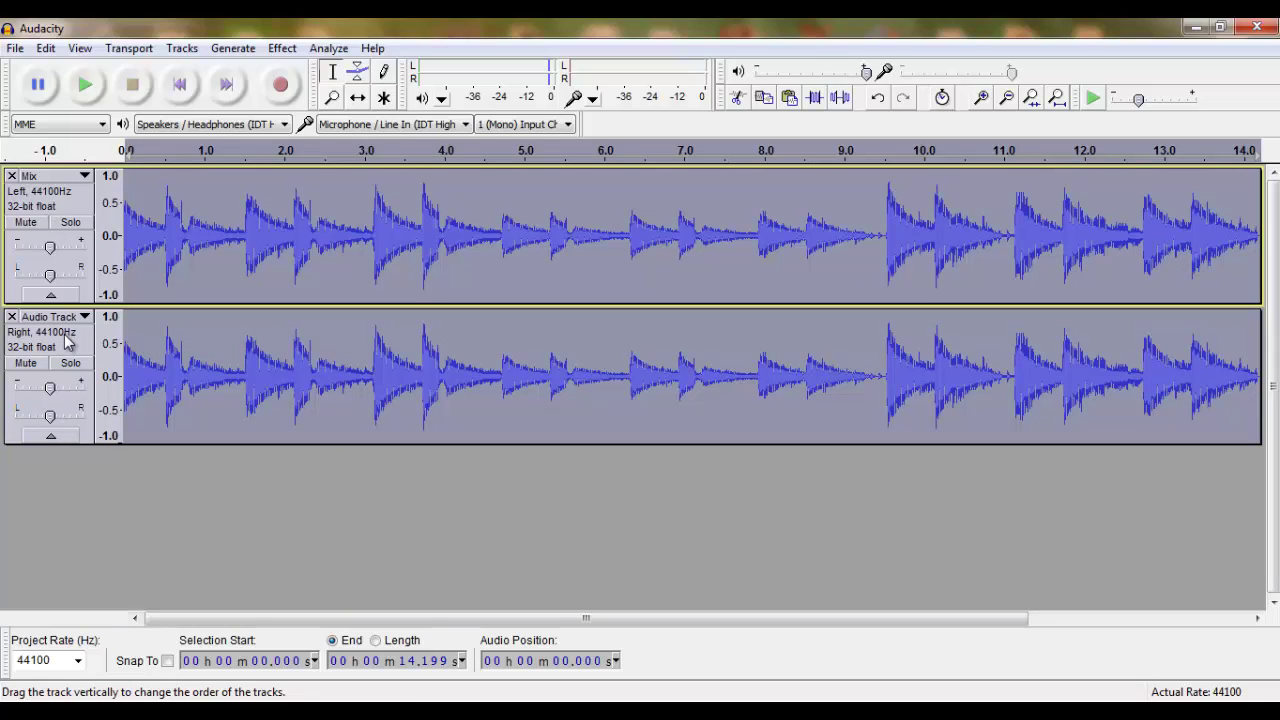
pyautogui.click(213, 230)
pyautogui.click(53, 199)
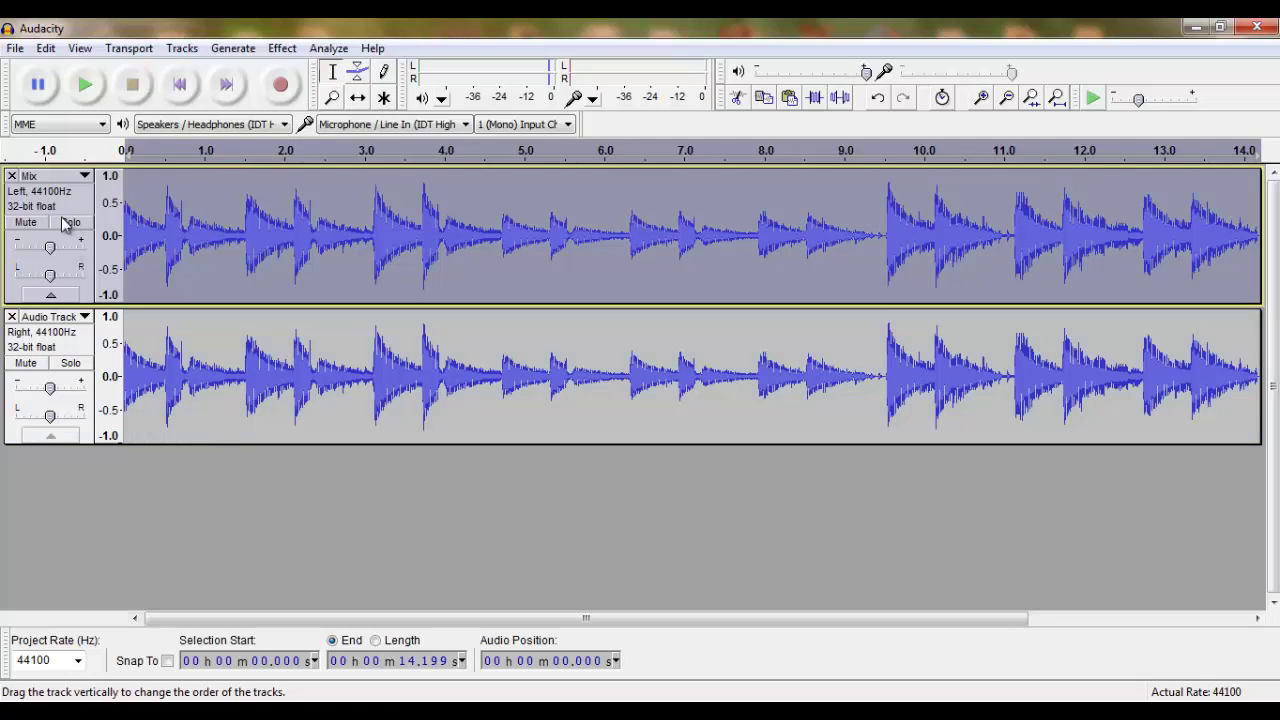
pyautogui.keyDown('shift'); pyautogui.click(51, 338); pyautogui.keyUp('shift')
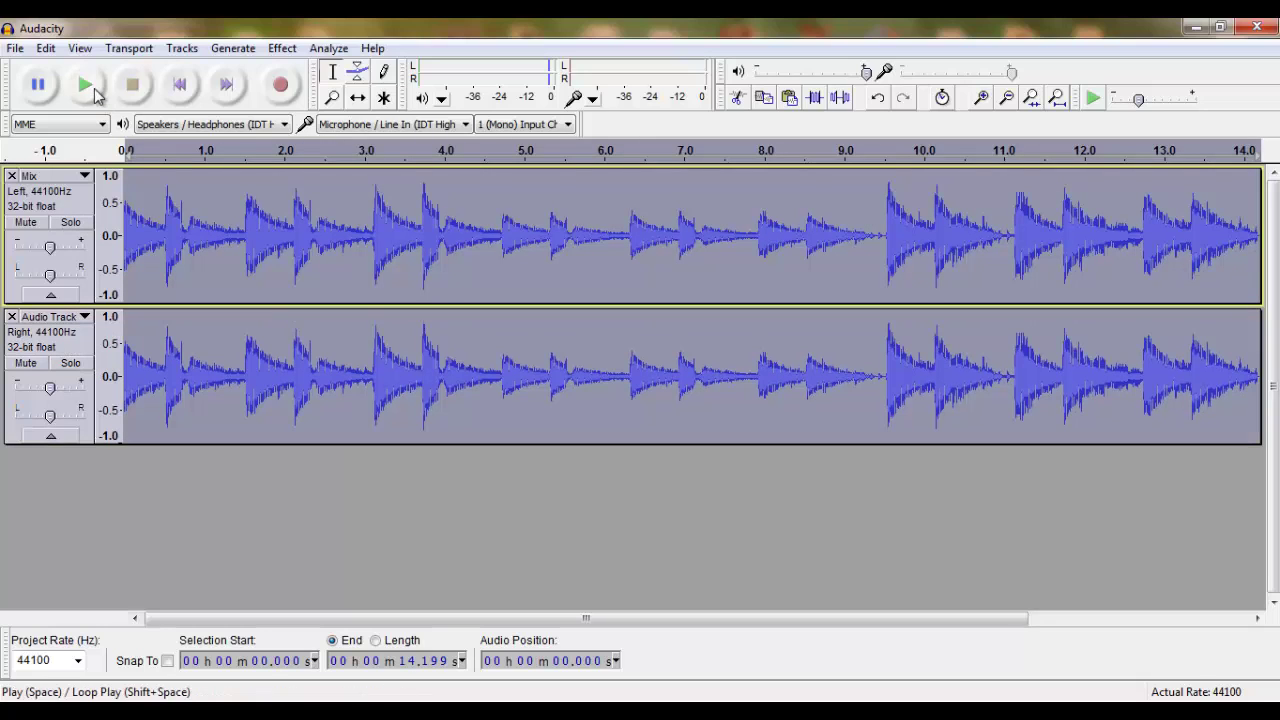
pyautogui.click(46, 52)
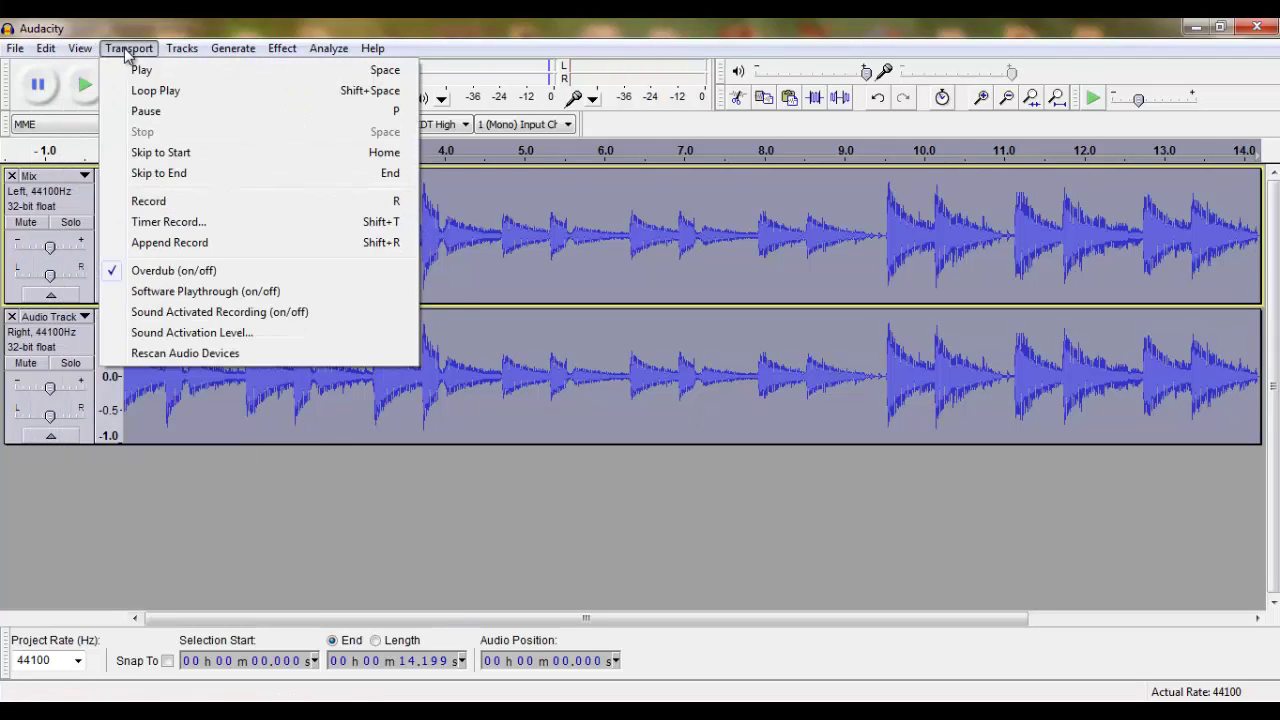
pyautogui.moveTo(177, 54)
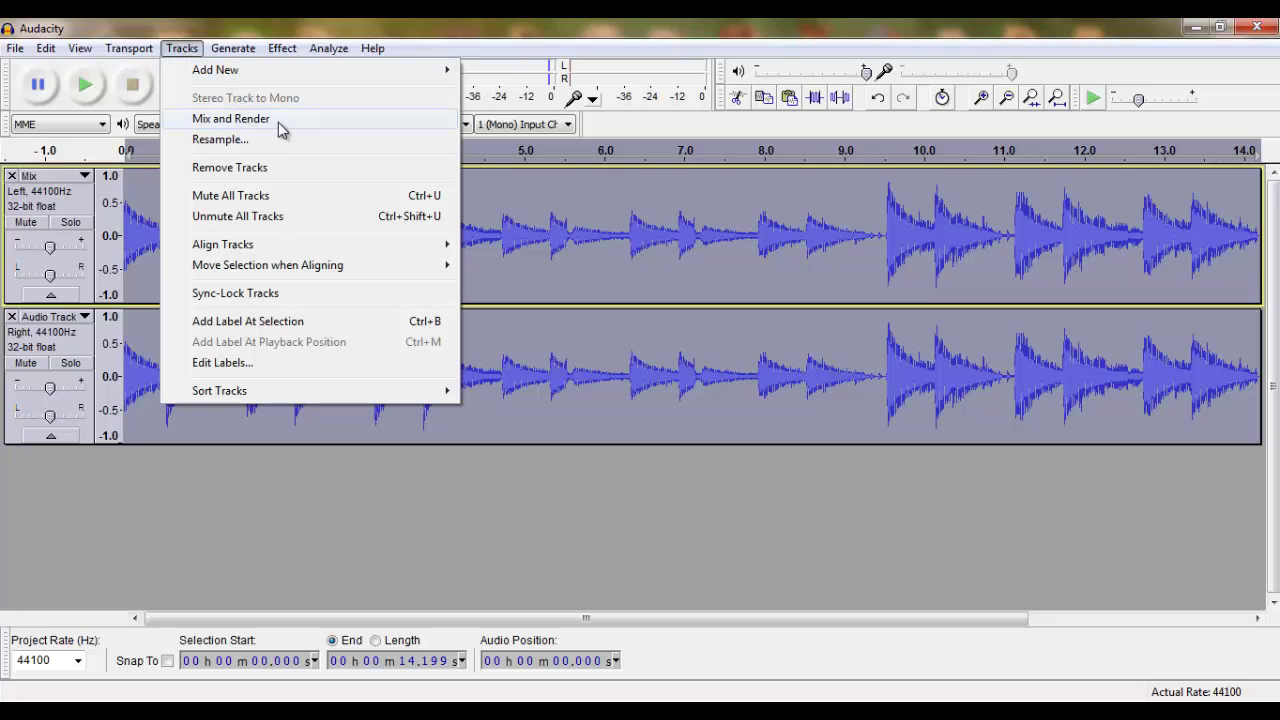
# Mix and Render into one stereo Mix track, play it, and select the 4.7–9.5 s region
pyautogui.click(231, 119)
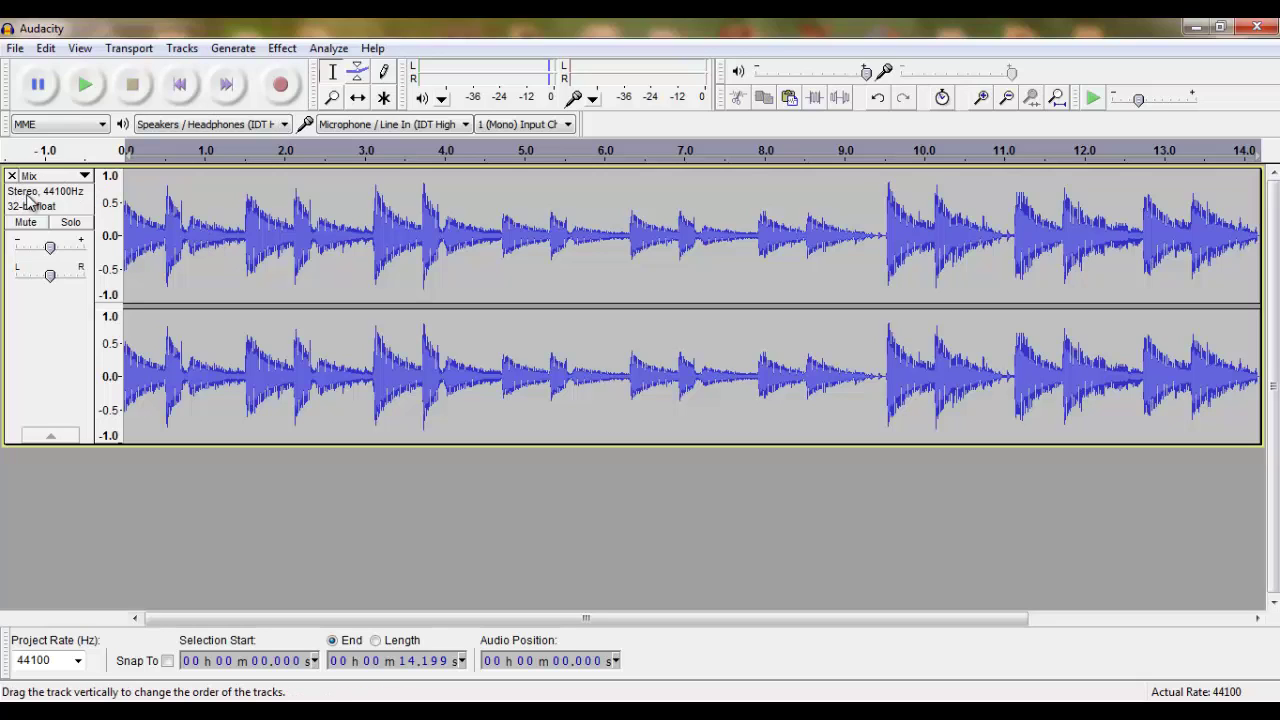
pyautogui.press('space')
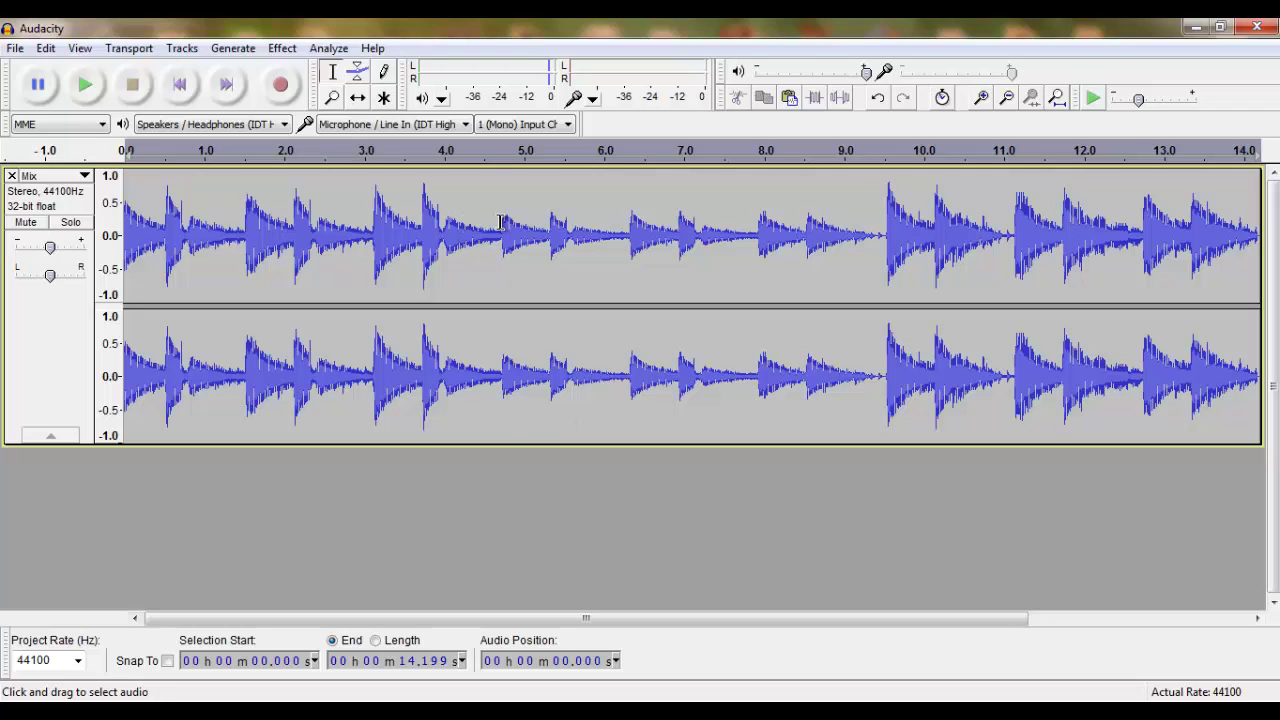
pyautogui.moveTo(502, 222); pyautogui.dragTo(886, 222)
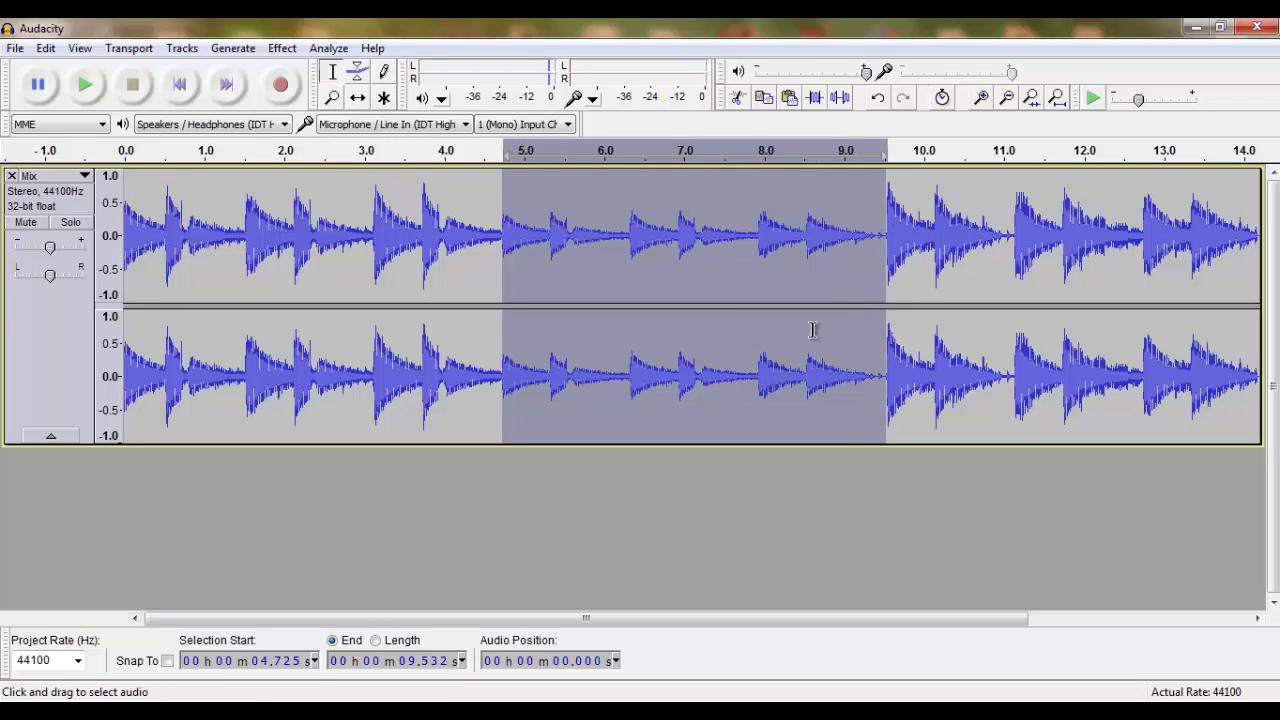